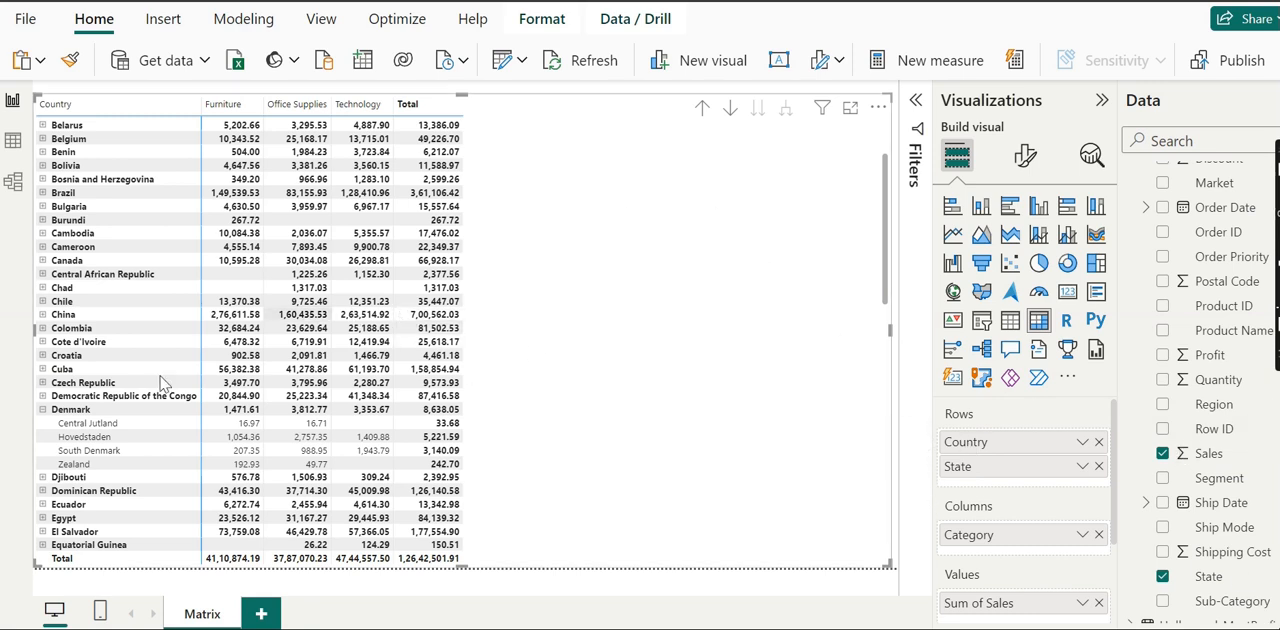
Step: Collapse Denmark's state rows in the matrix and return to the first countries in the list
{"action": "left_click", "coordinate": [41, 410]}
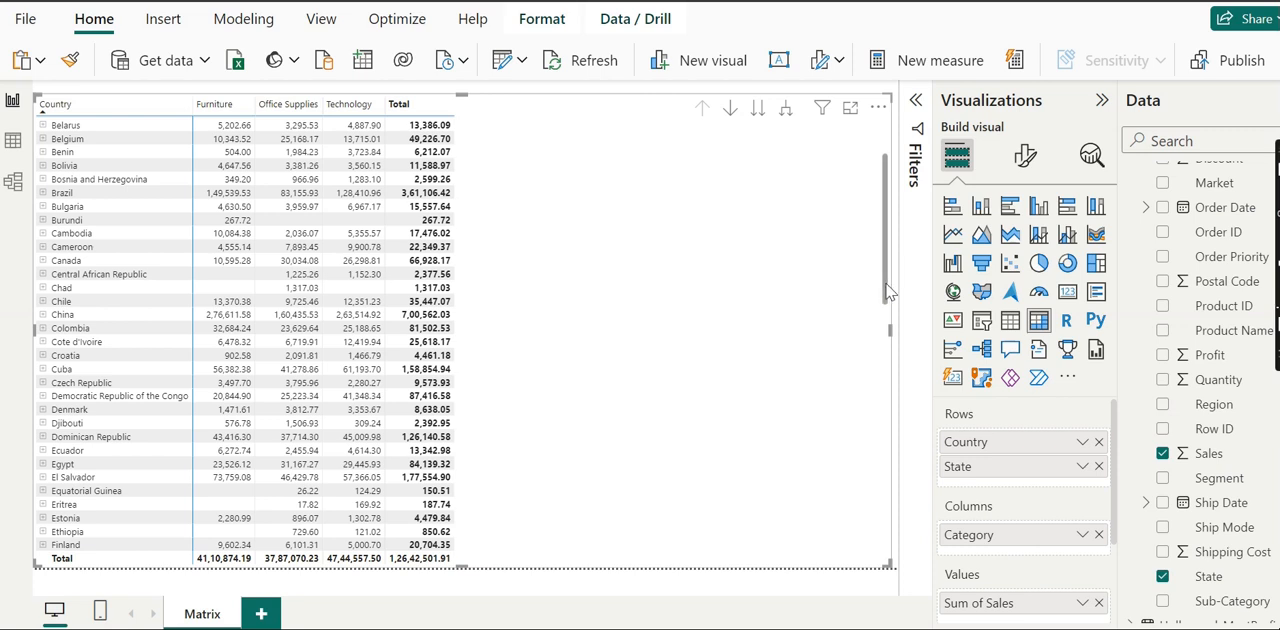
{"action": "left_click_drag", "start_coordinate": [888, 292], "coordinate": [888, 265]}
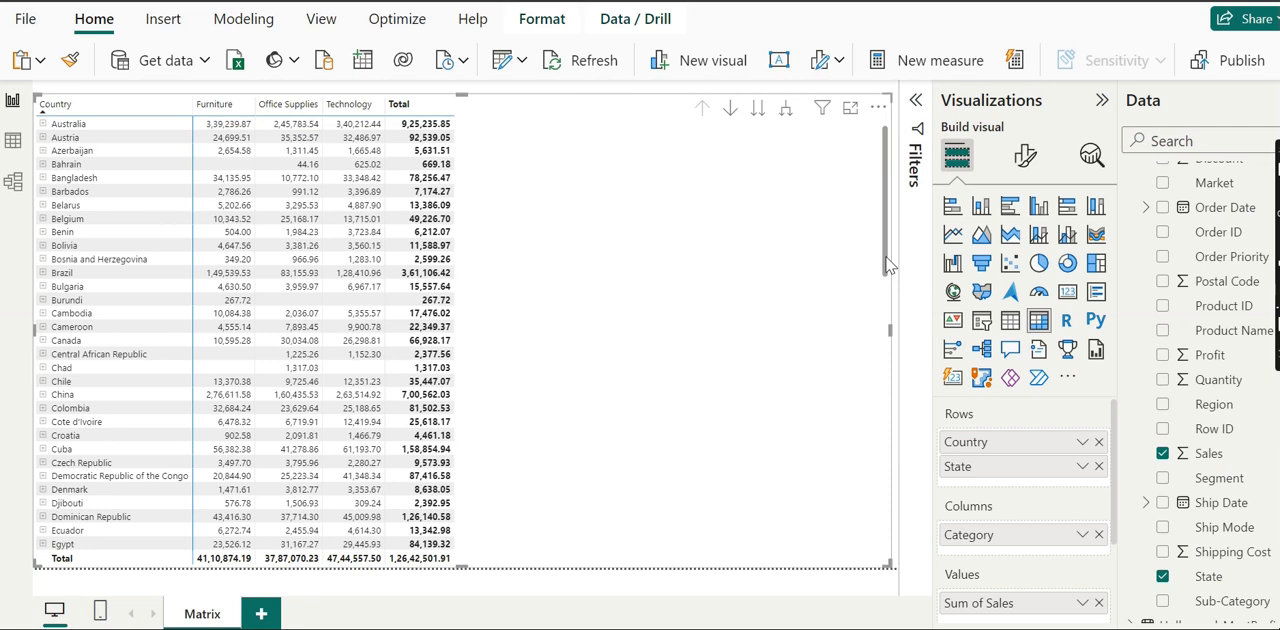
{"action": "left_click_drag", "start_coordinate": [888, 265], "coordinate": [898, 207]}
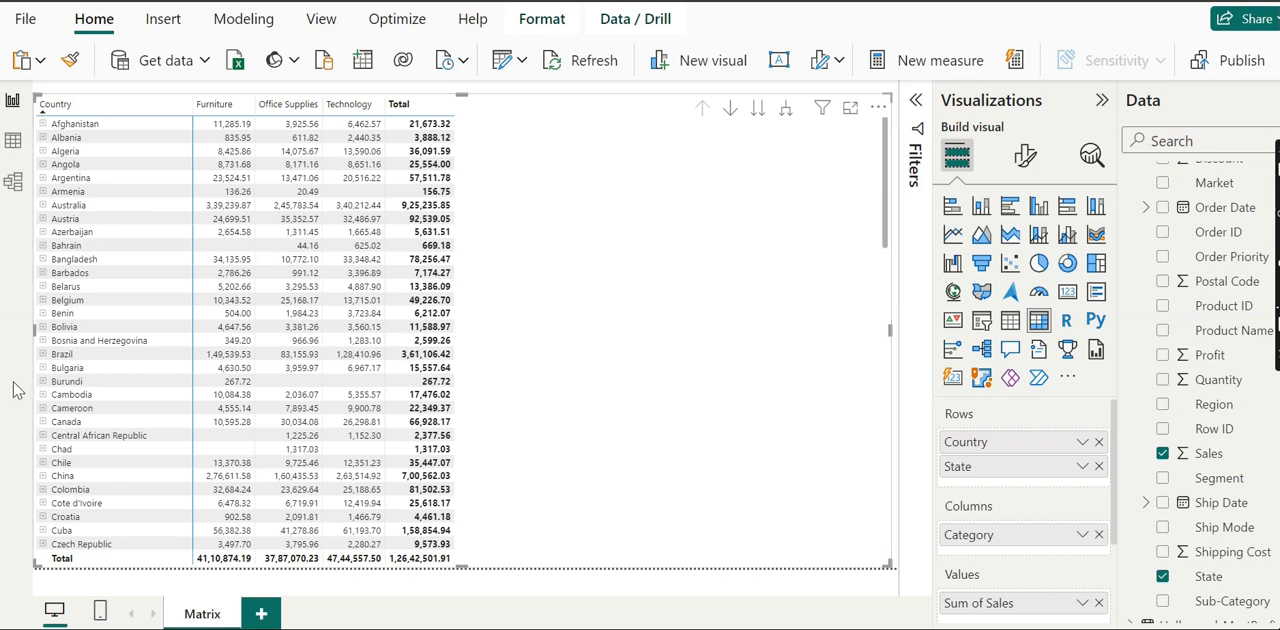
Step: Drill down into Brazil's states using drill mode, and return to the country level with drill mode off
{"action": "left_click", "coordinate": [68, 356]}
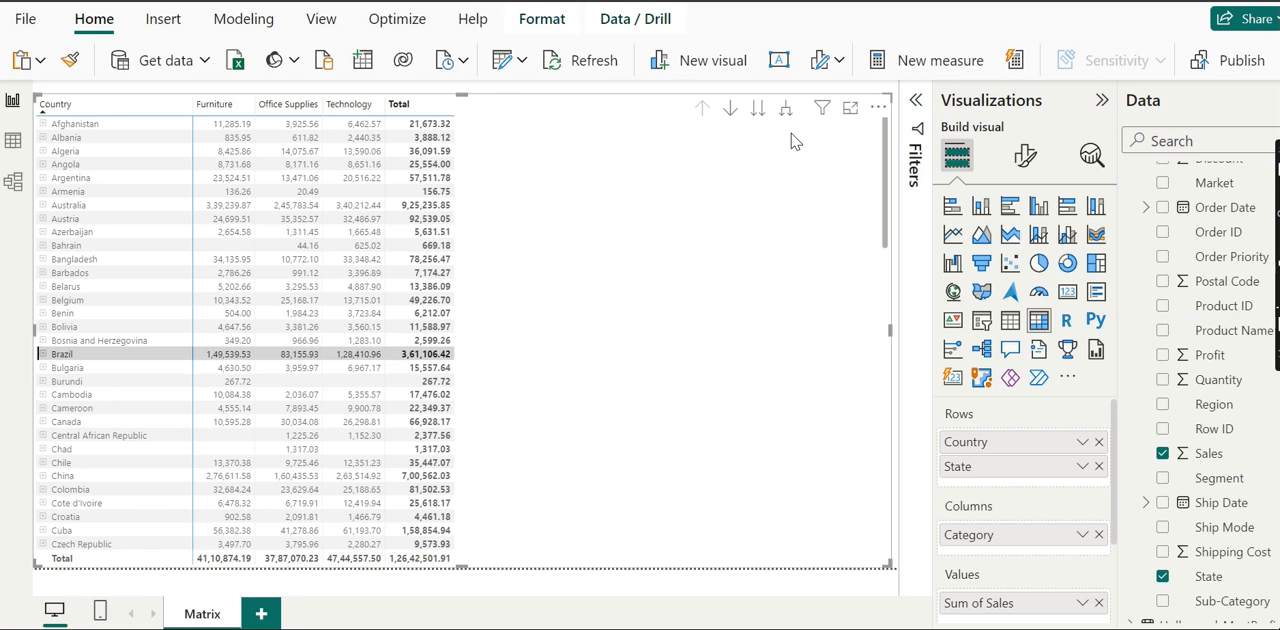
{"action": "left_click", "coordinate": [731, 110]}
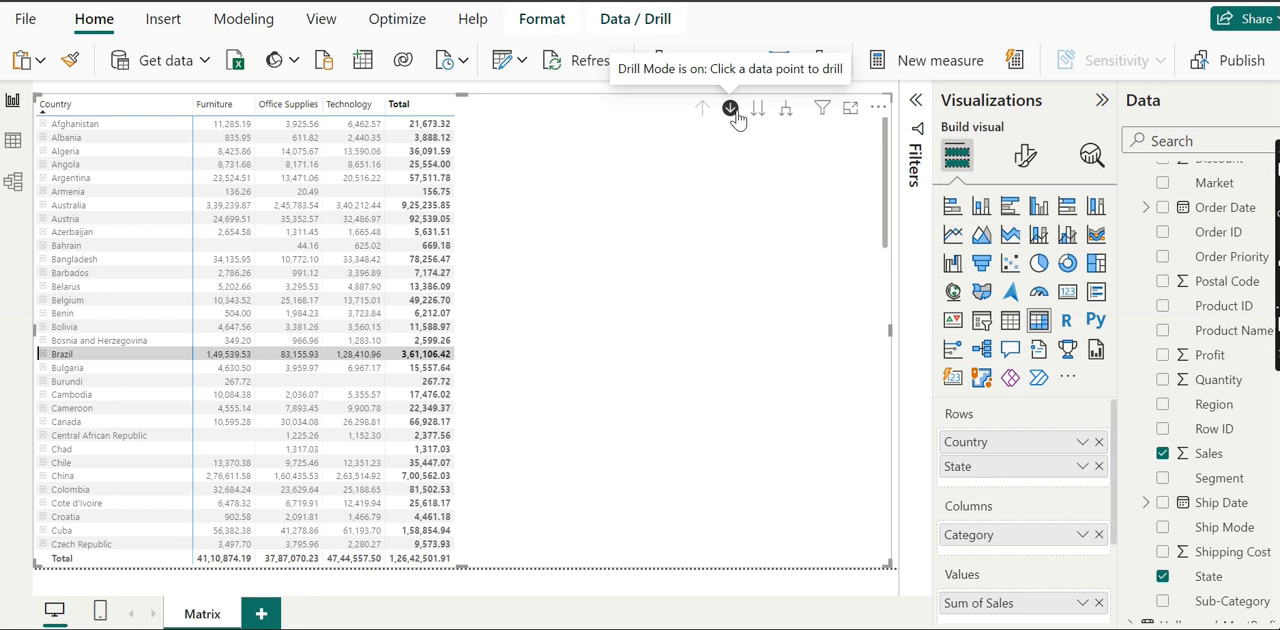
{"action": "left_click", "coordinate": [115, 356]}
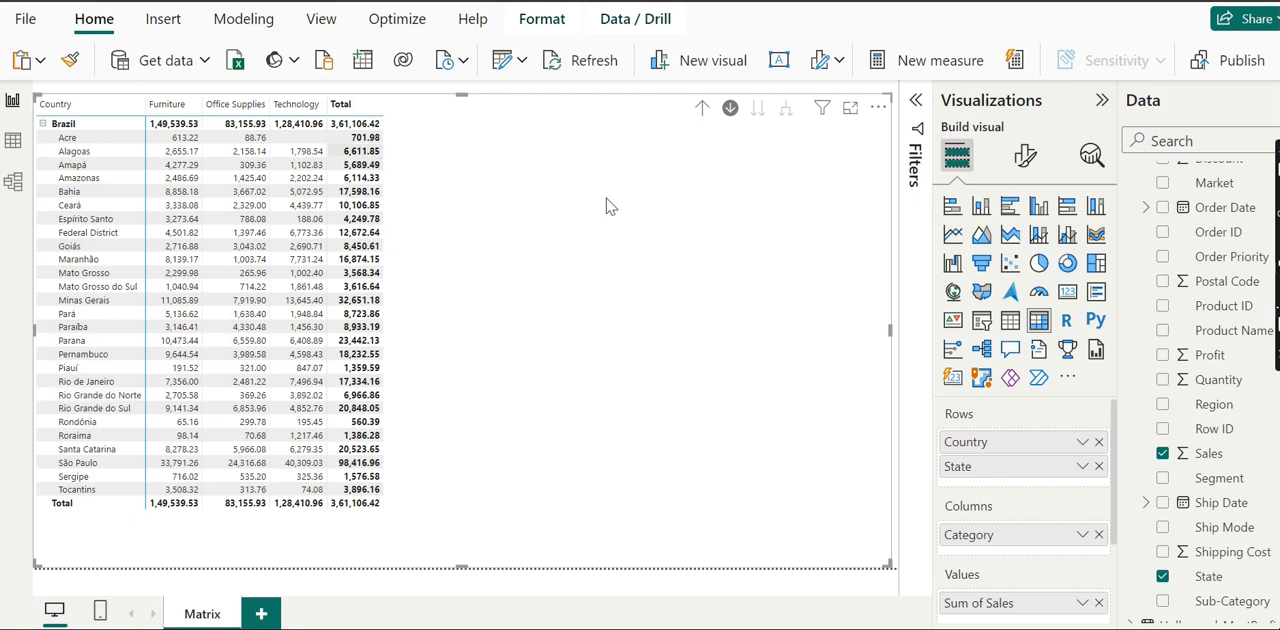
{"action": "left_click", "coordinate": [703, 110]}
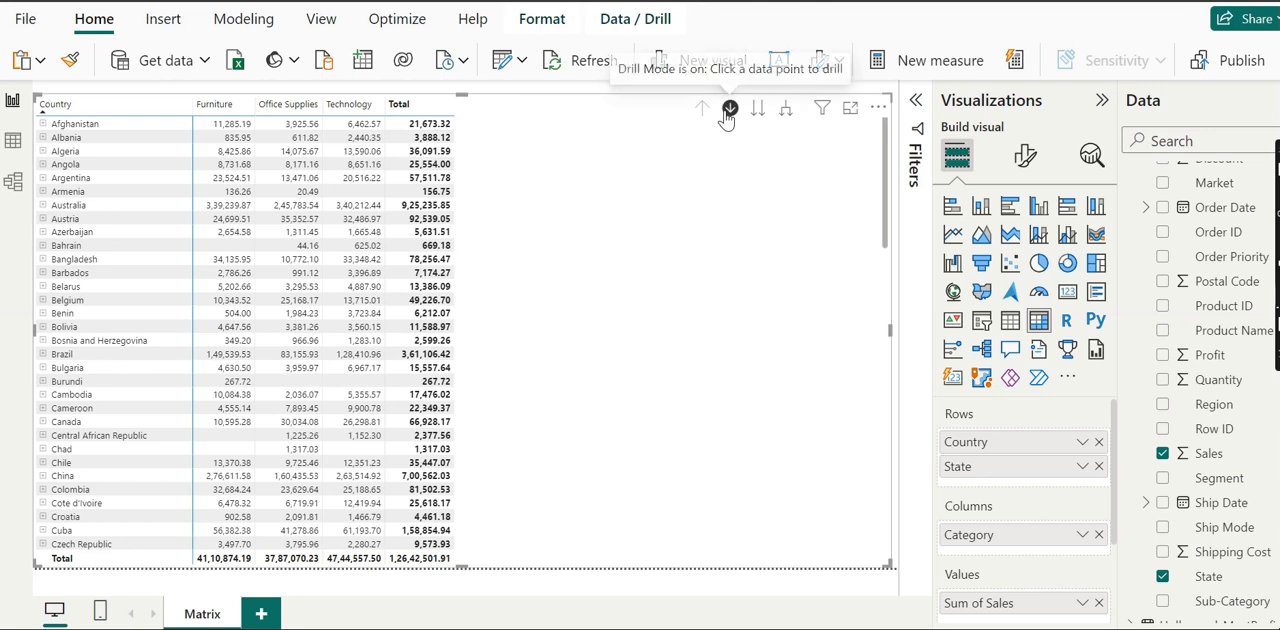
{"action": "left_click", "coordinate": [727, 117]}
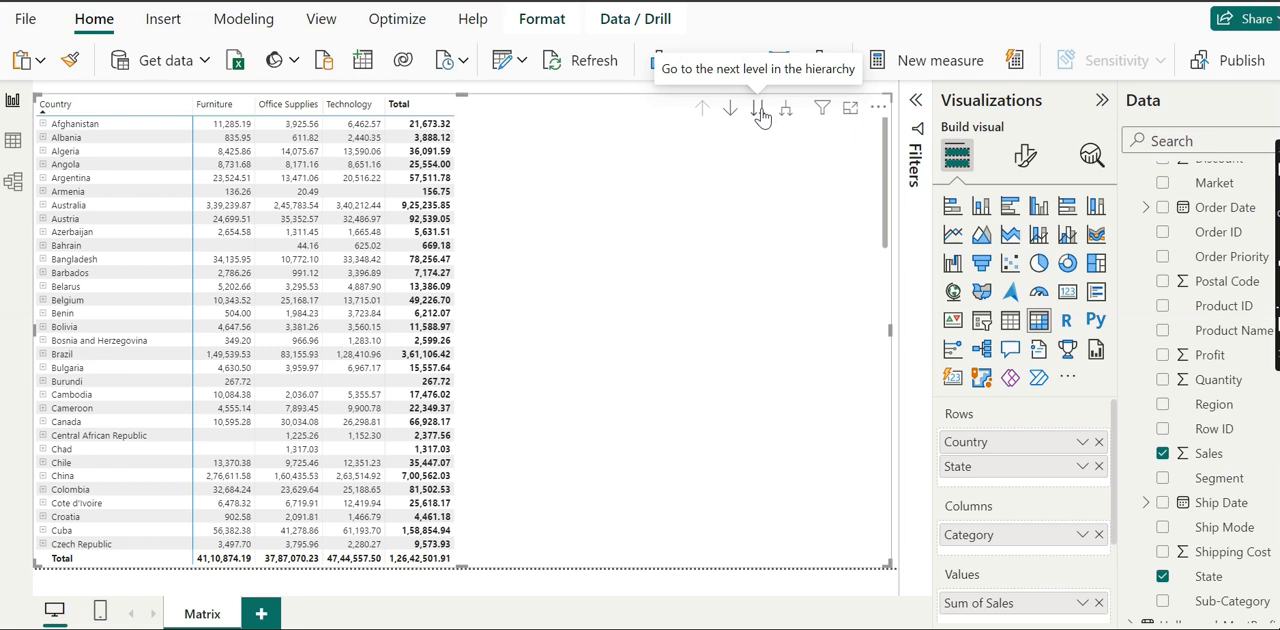
Step: Take all matrix rows to the next hierarchy level, State, and drill back up to Country
{"action": "left_click", "coordinate": [760, 112]}
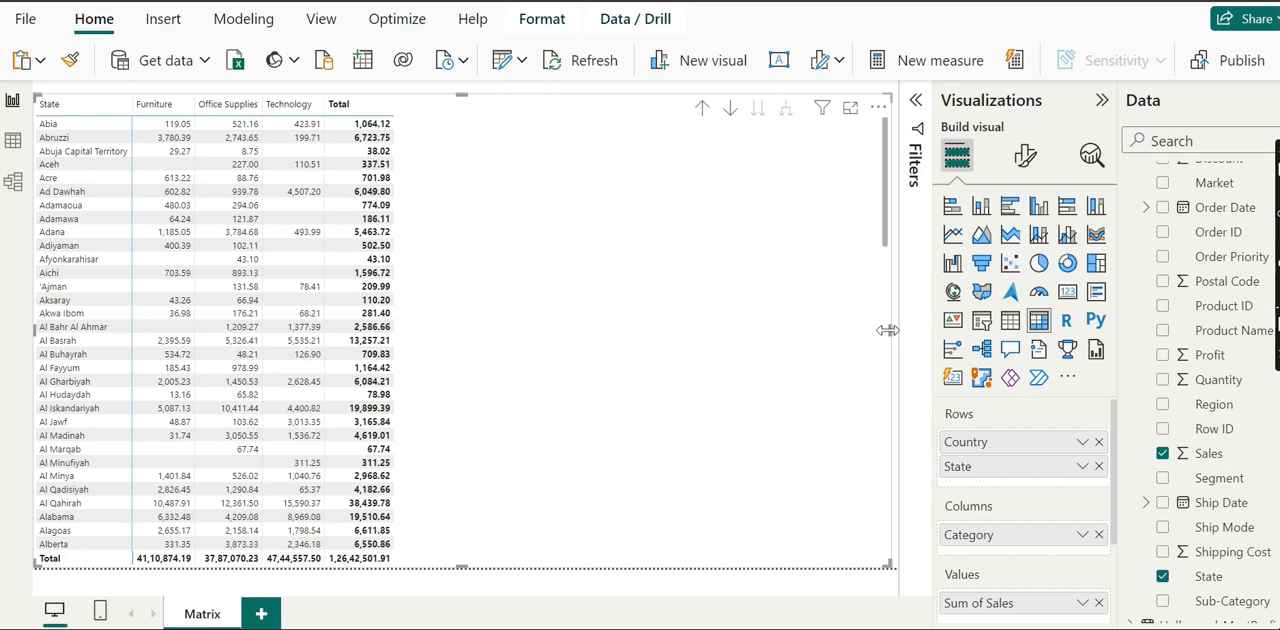
{"action": "left_click_drag", "start_coordinate": [889, 337], "coordinate": [899, 338]}
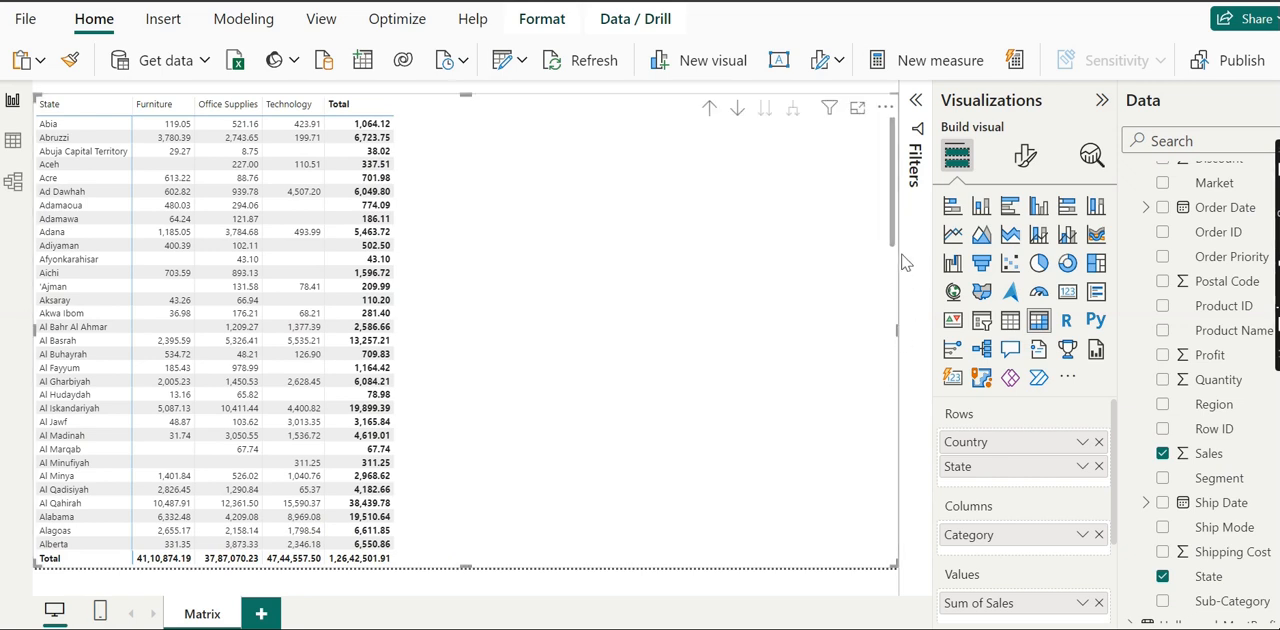
{"action": "mouse_move", "coordinate": [895, 248]}
{"action": "left_mouse_down"}
{"action": "mouse_move", "coordinate": [893, 465]}
{"action": "mouse_move", "coordinate": [895, 227]}
{"action": "left_mouse_up"}
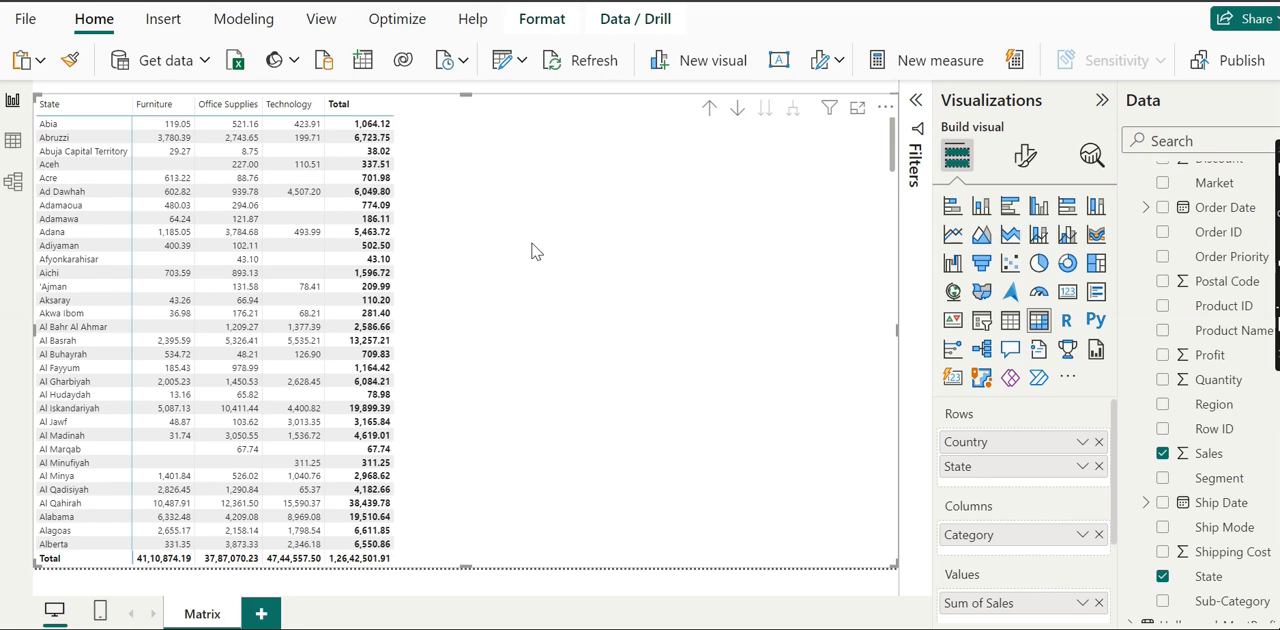
{"action": "left_click", "coordinate": [707, 109]}
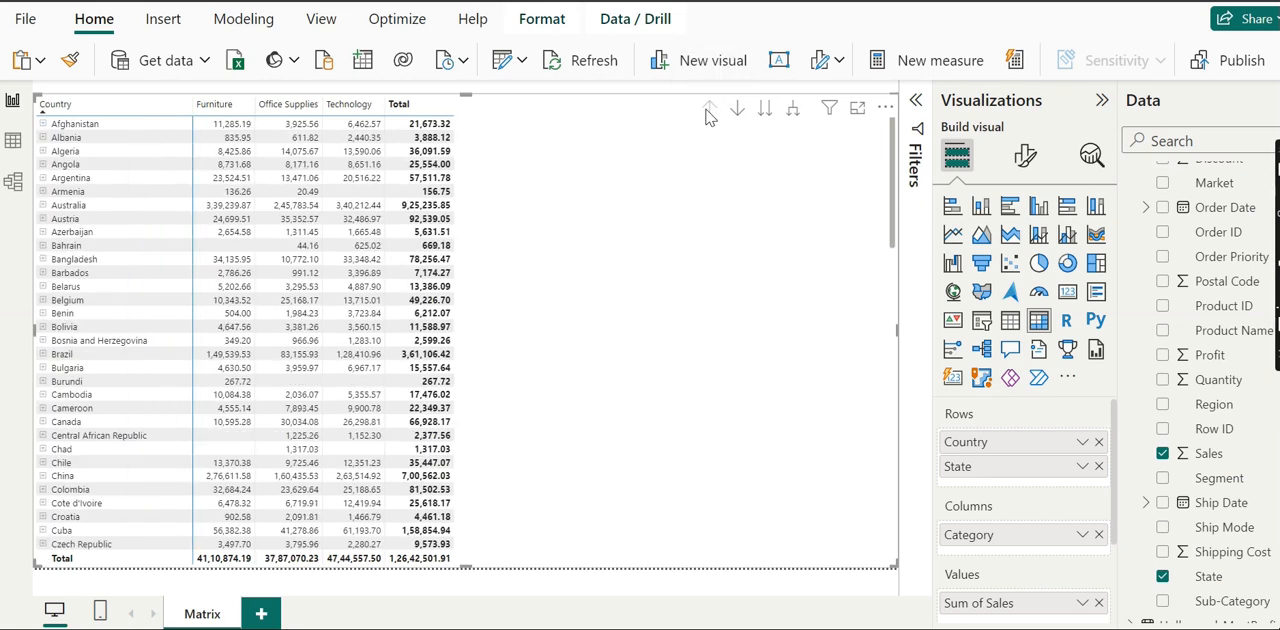
Step: Expand all countries down one level to list their states, and drill back up, twice
{"action": "left_click", "coordinate": [796, 112]}
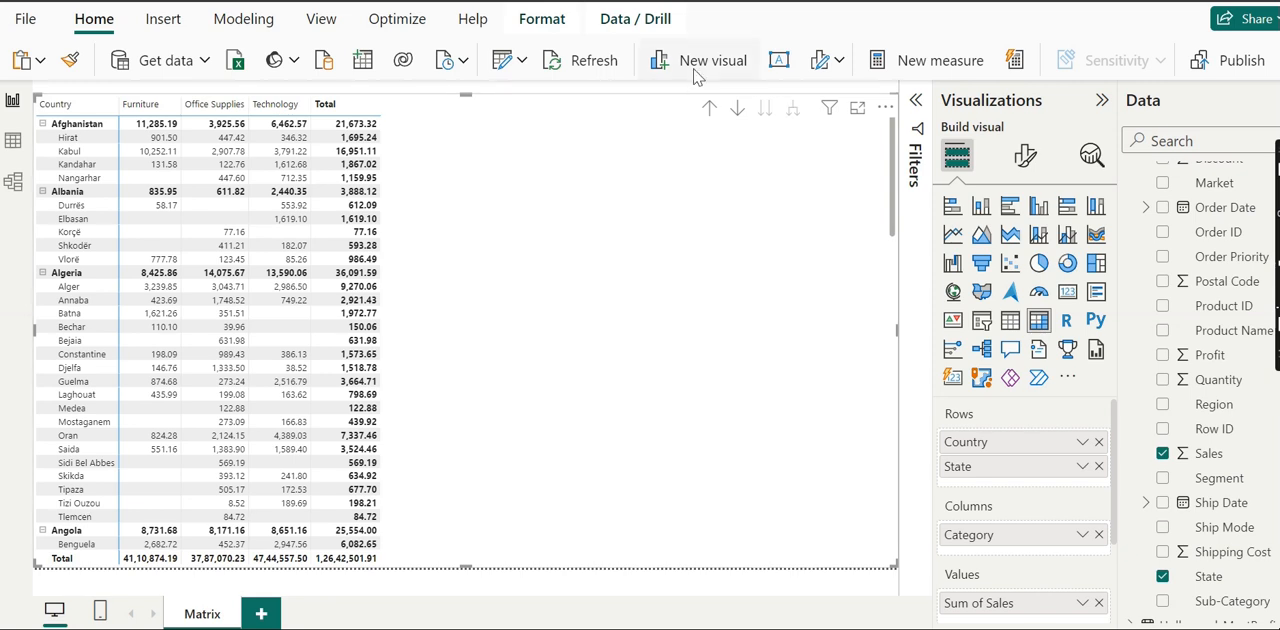
{"action": "left_click", "coordinate": [710, 110]}
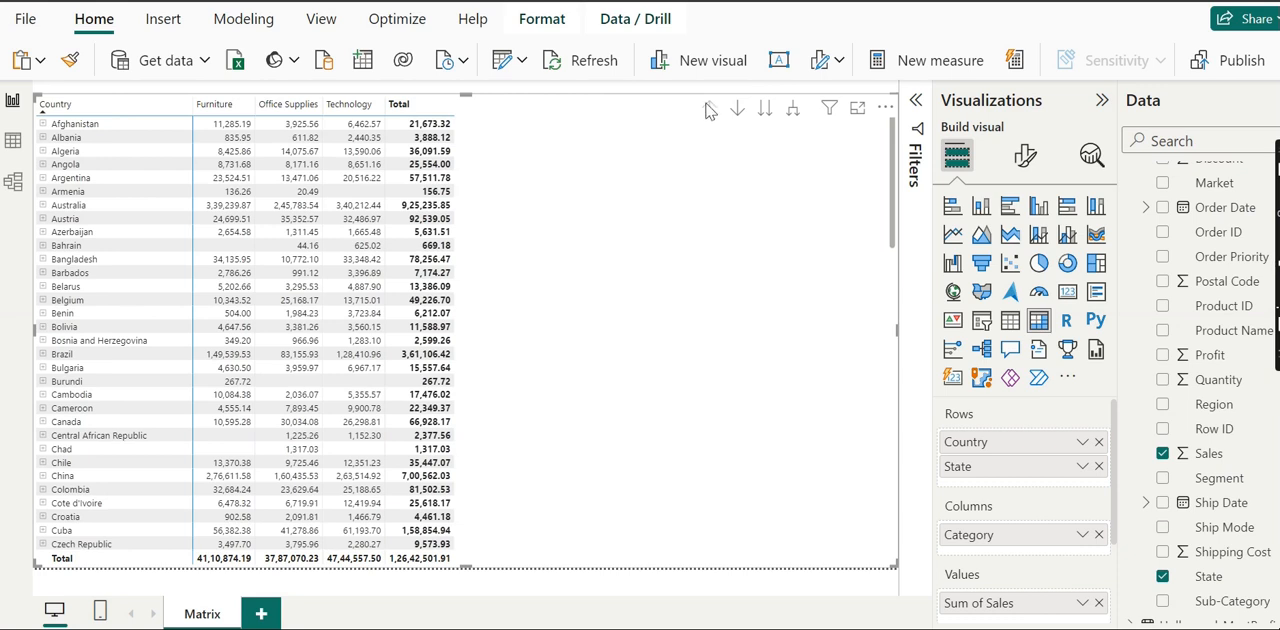
{"action": "left_click", "coordinate": [793, 112]}
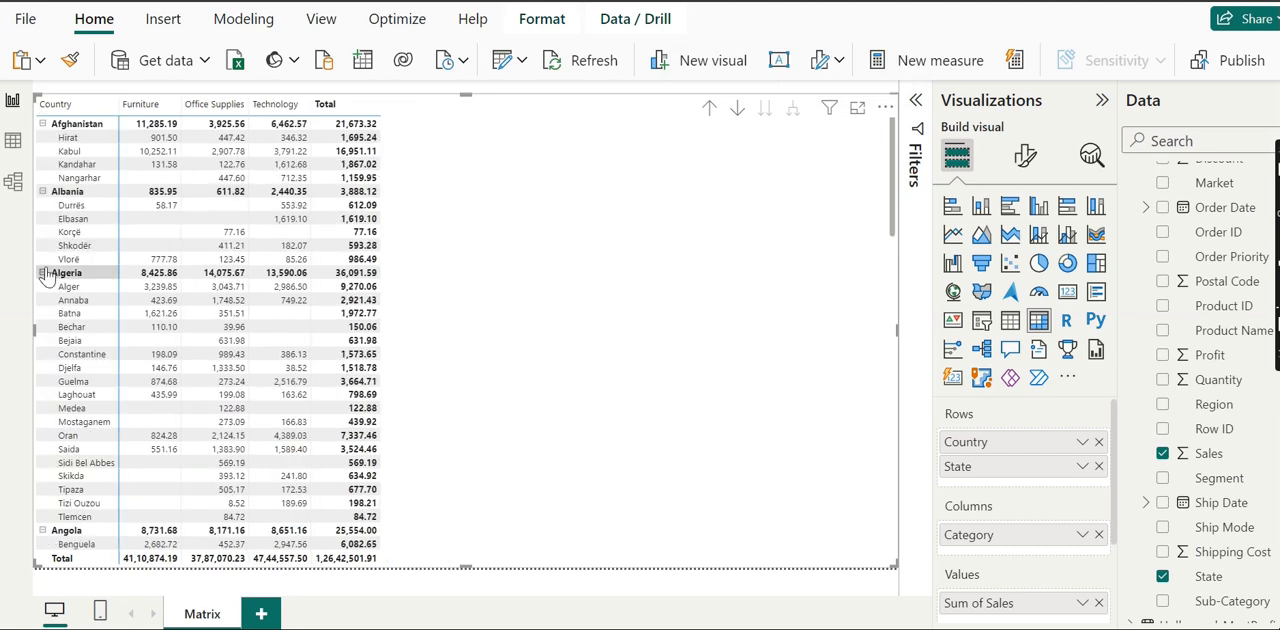
{"action": "left_click", "coordinate": [710, 110]}
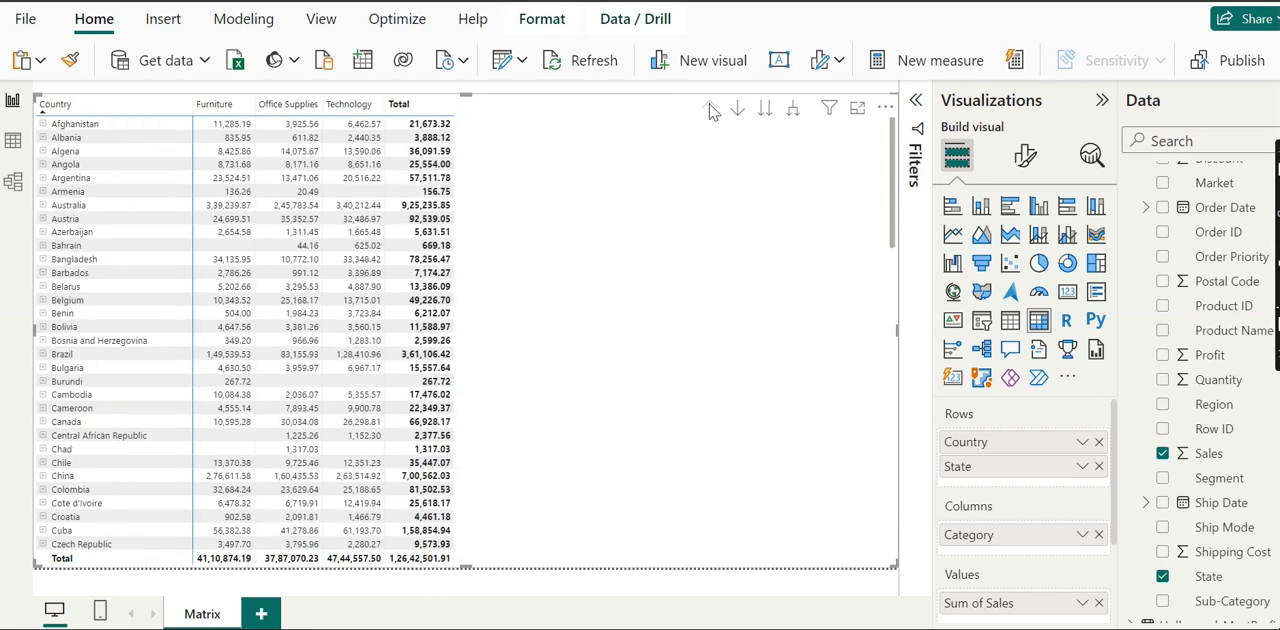
Step: Expand the entire country level from the Albania row's options, and drill back up to Country
{"action": "right_click", "coordinate": [40, 143]}
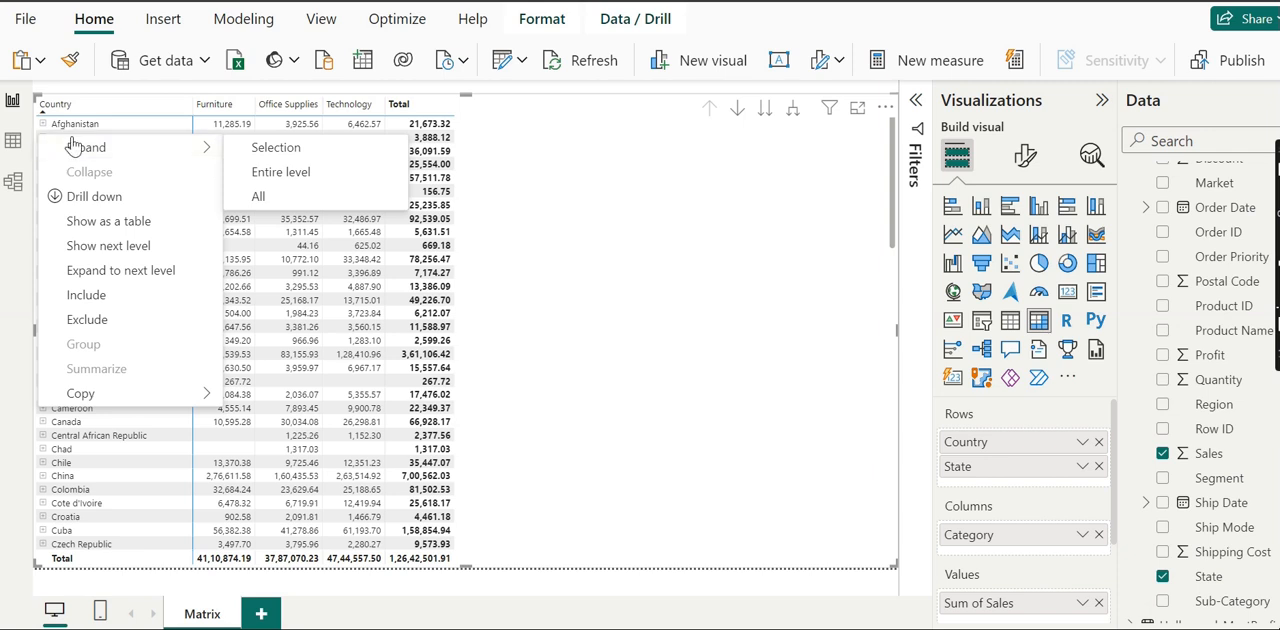
{"action": "left_click", "coordinate": [266, 172]}
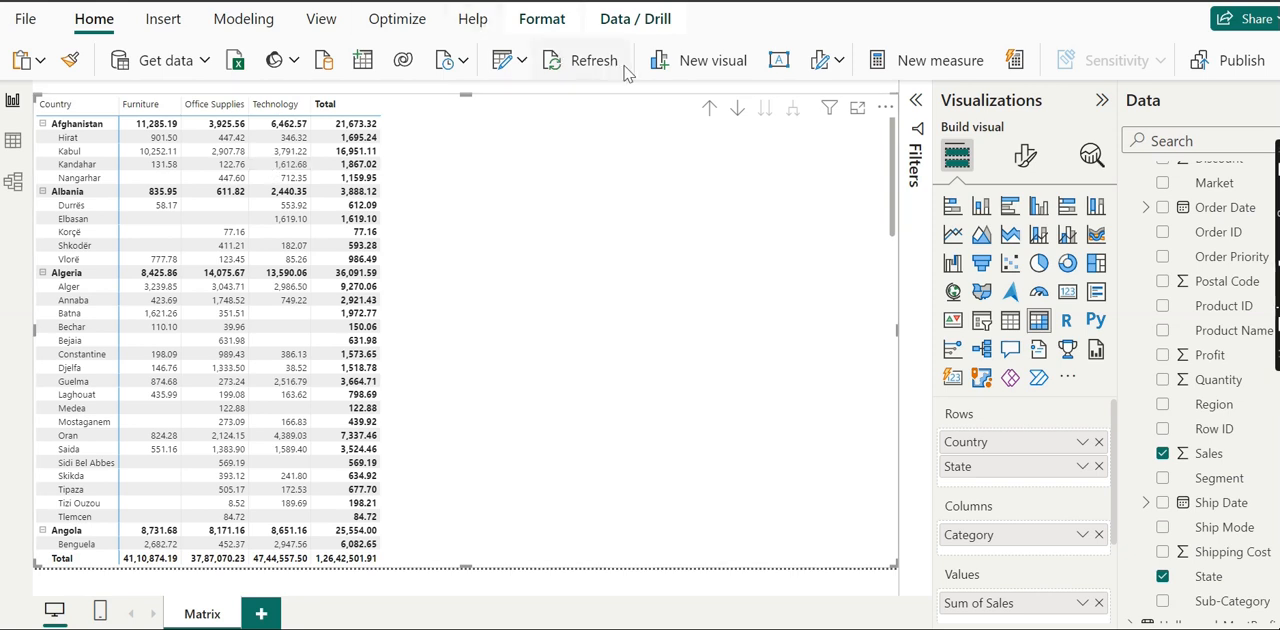
{"action": "left_click", "coordinate": [708, 110]}
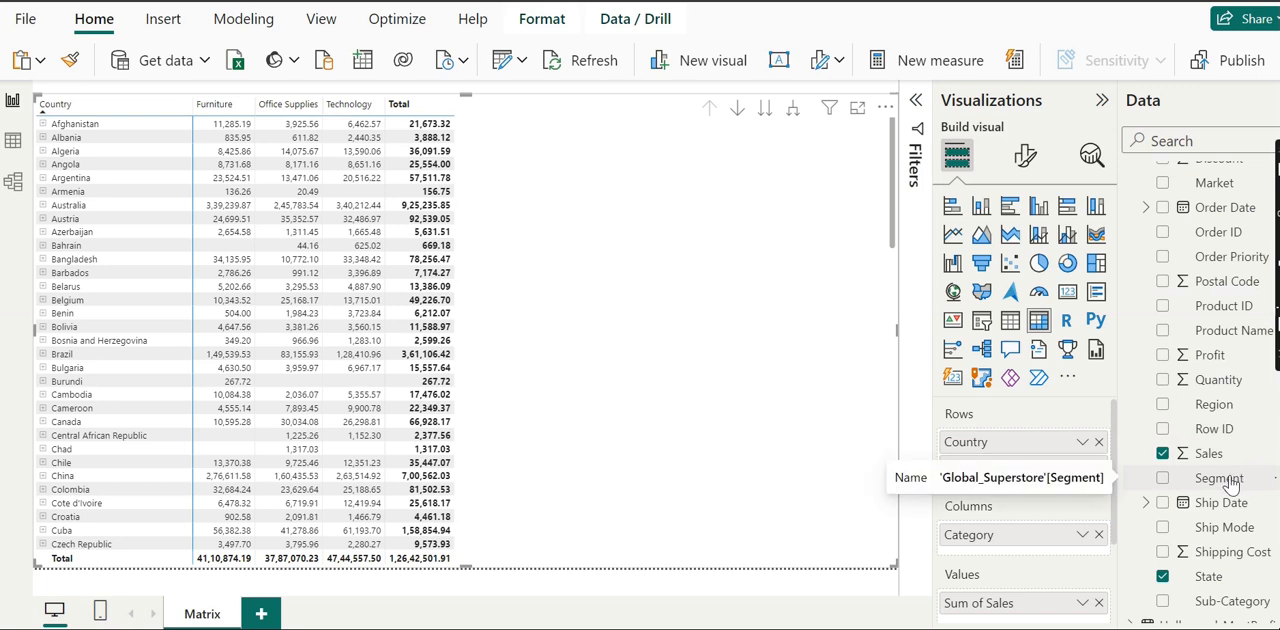
Step: Add the Segment field to the matrix columns above Category
{"action": "left_click_drag", "start_coordinate": [1228, 484], "coordinate": [987, 537]}
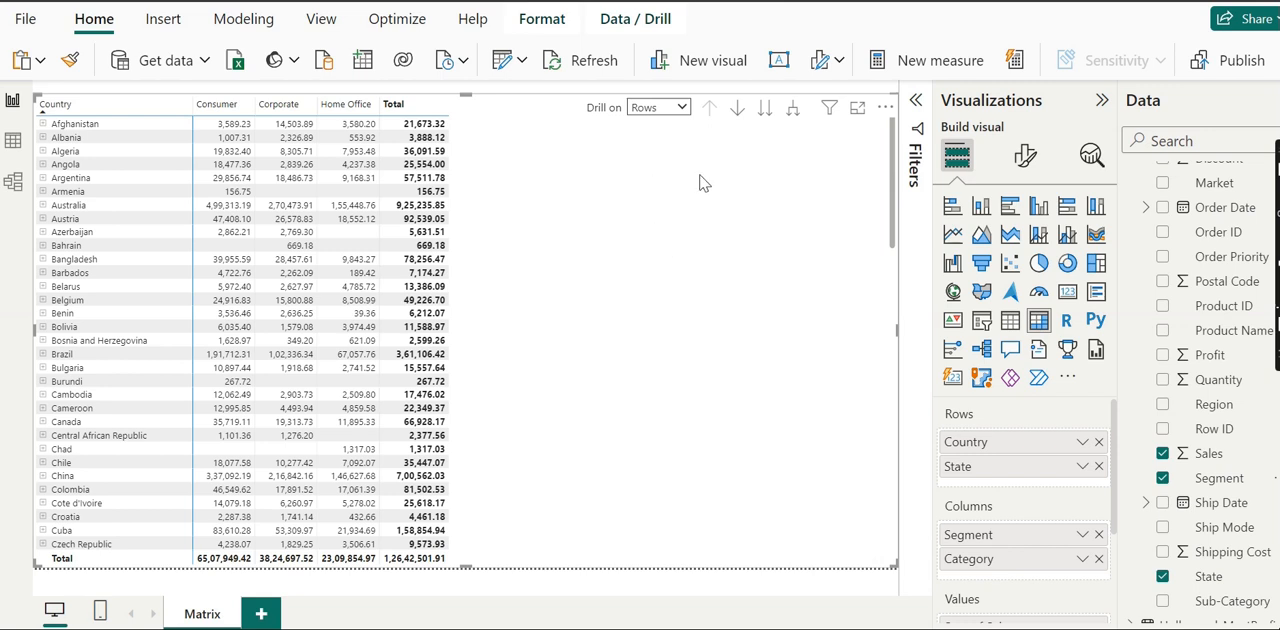
Step: Set drilling to act on columns and take the column headers to the next level, Category
{"action": "left_click", "coordinate": [682, 108]}
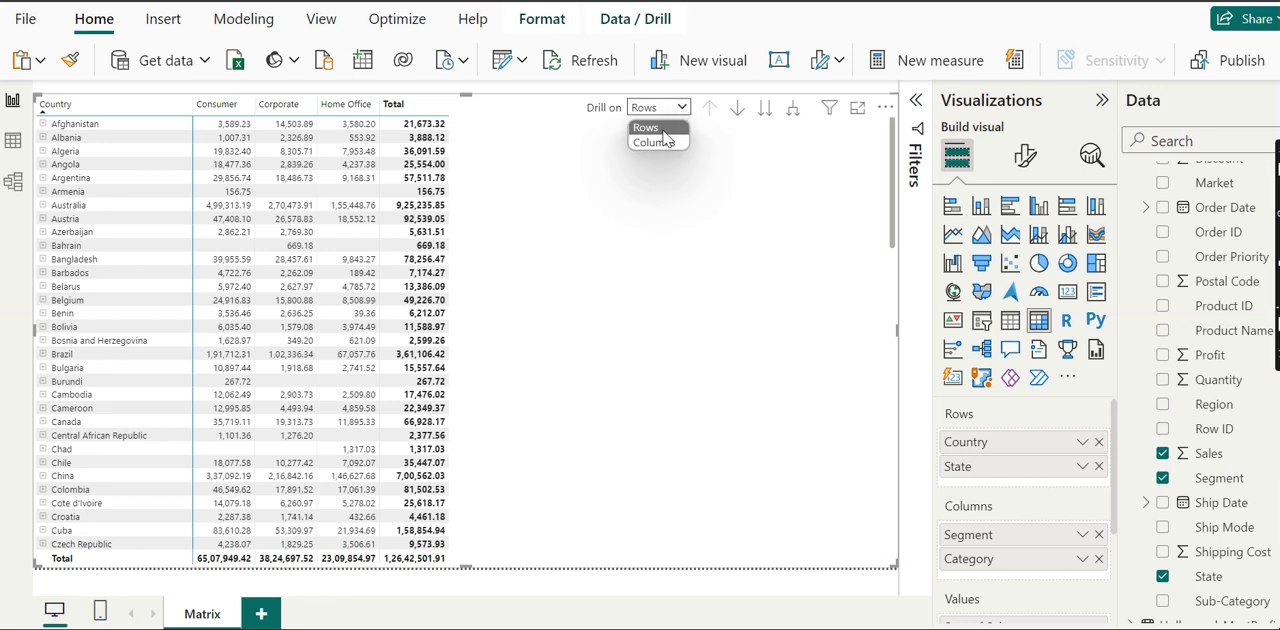
{"action": "left_click", "coordinate": [664, 144]}
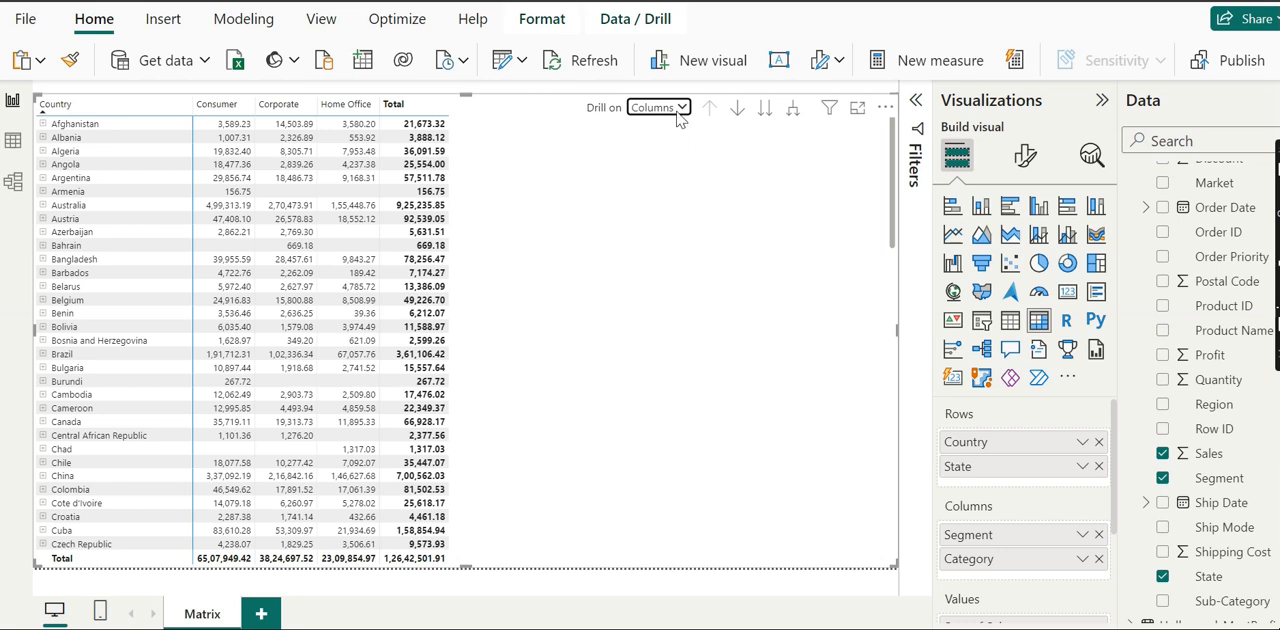
{"action": "left_click", "coordinate": [686, 108]}
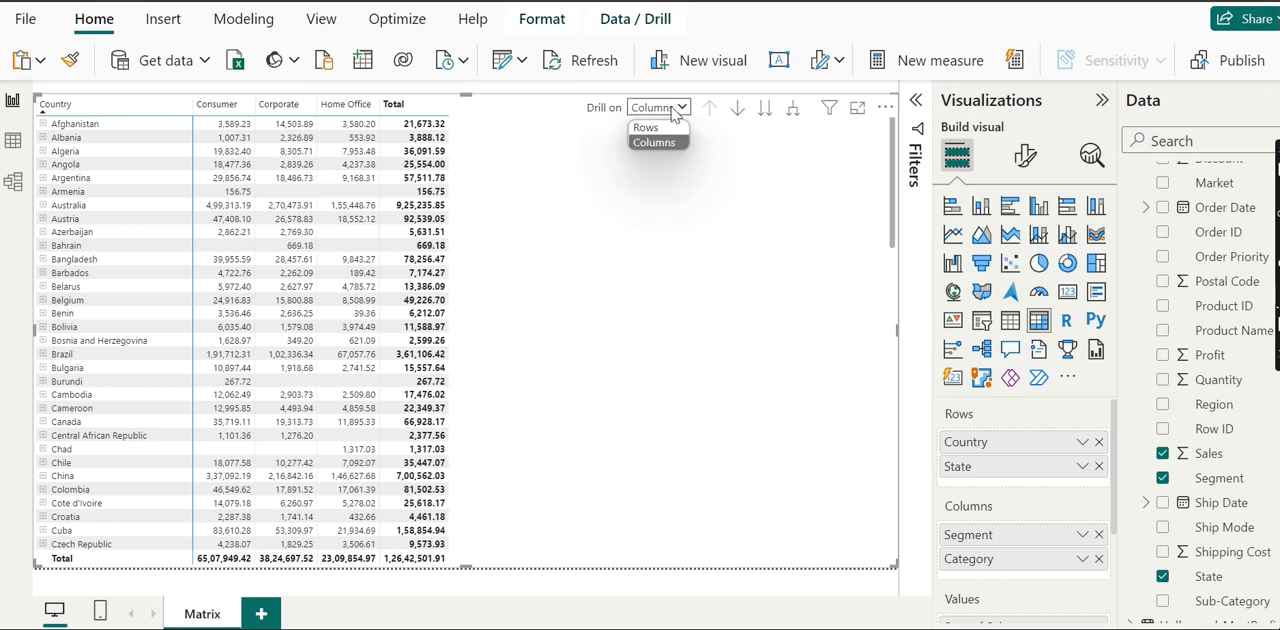
{"action": "left_click", "coordinate": [655, 129]}
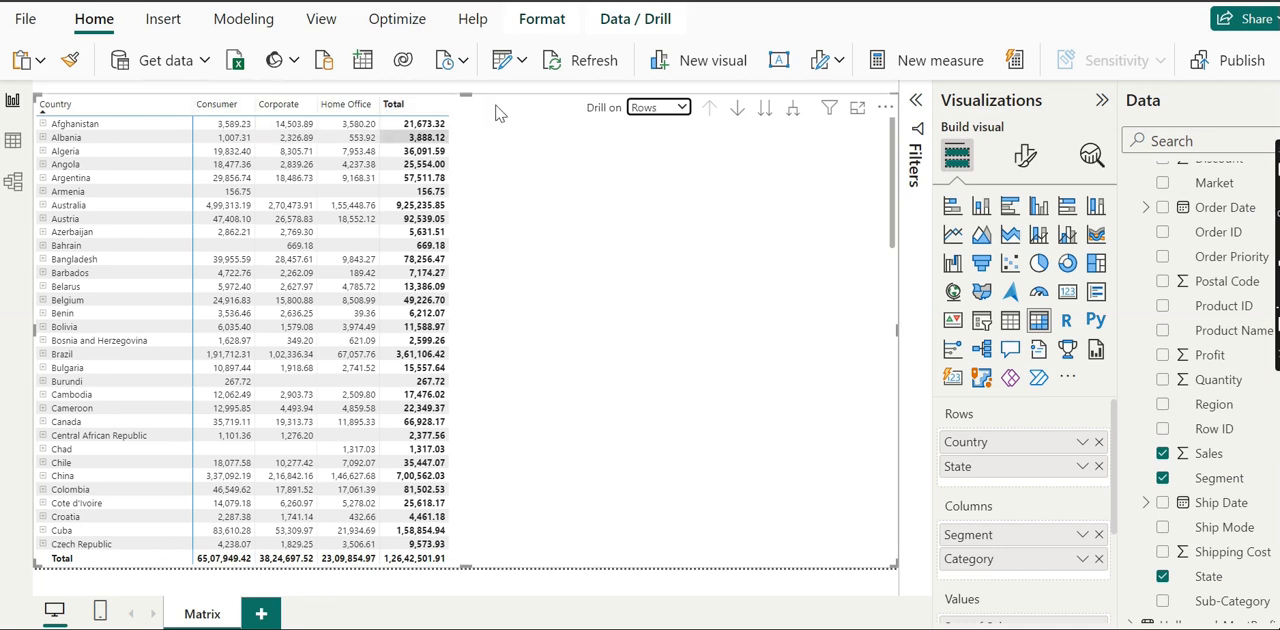
{"action": "left_click", "coordinate": [682, 107]}
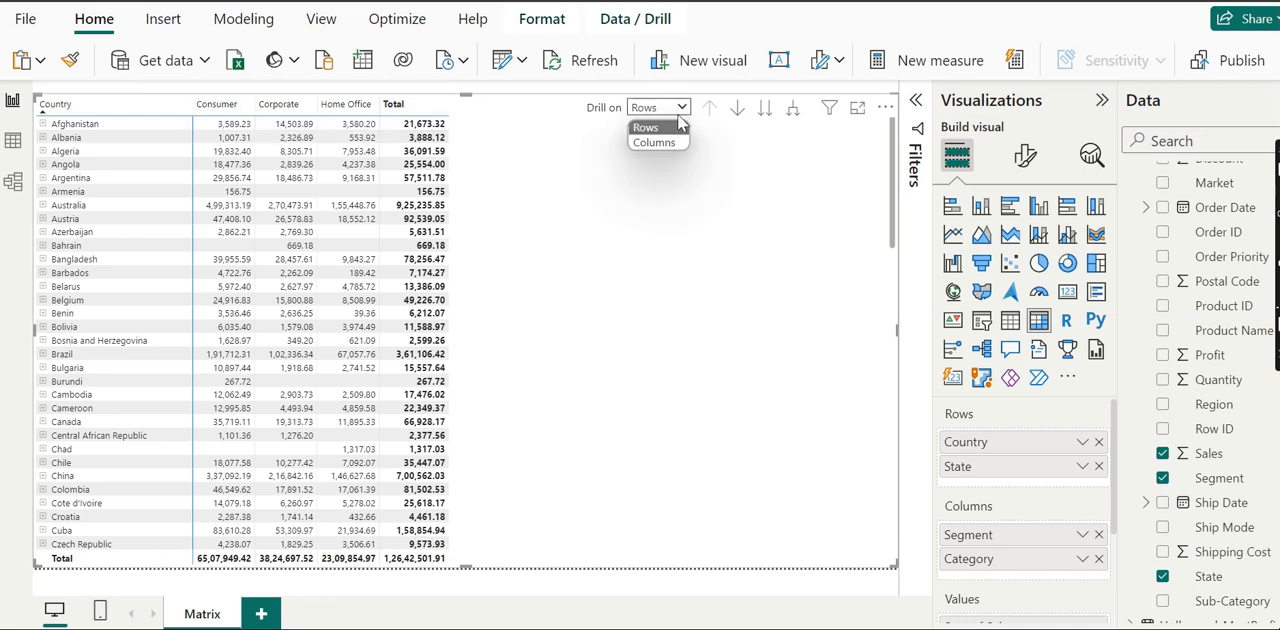
{"action": "left_click", "coordinate": [655, 143]}
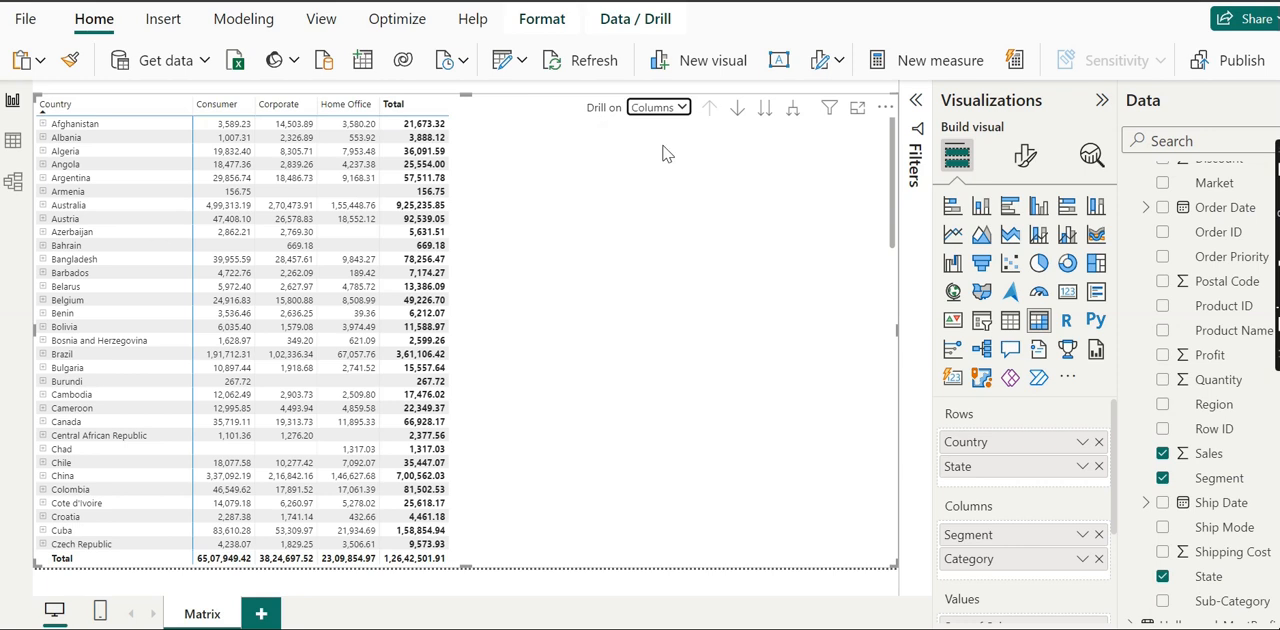
{"action": "left_click", "coordinate": [766, 110]}
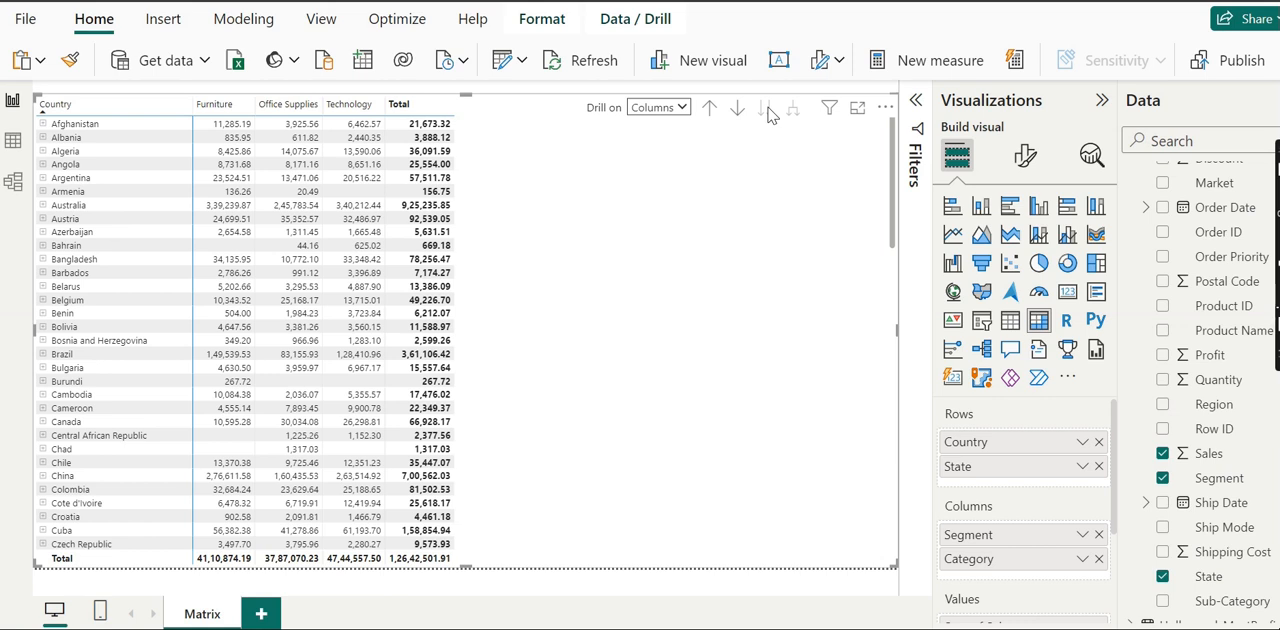
Step: Set drilling to act on rows and take the row headers to the next level, State
{"action": "left_click", "coordinate": [679, 110]}
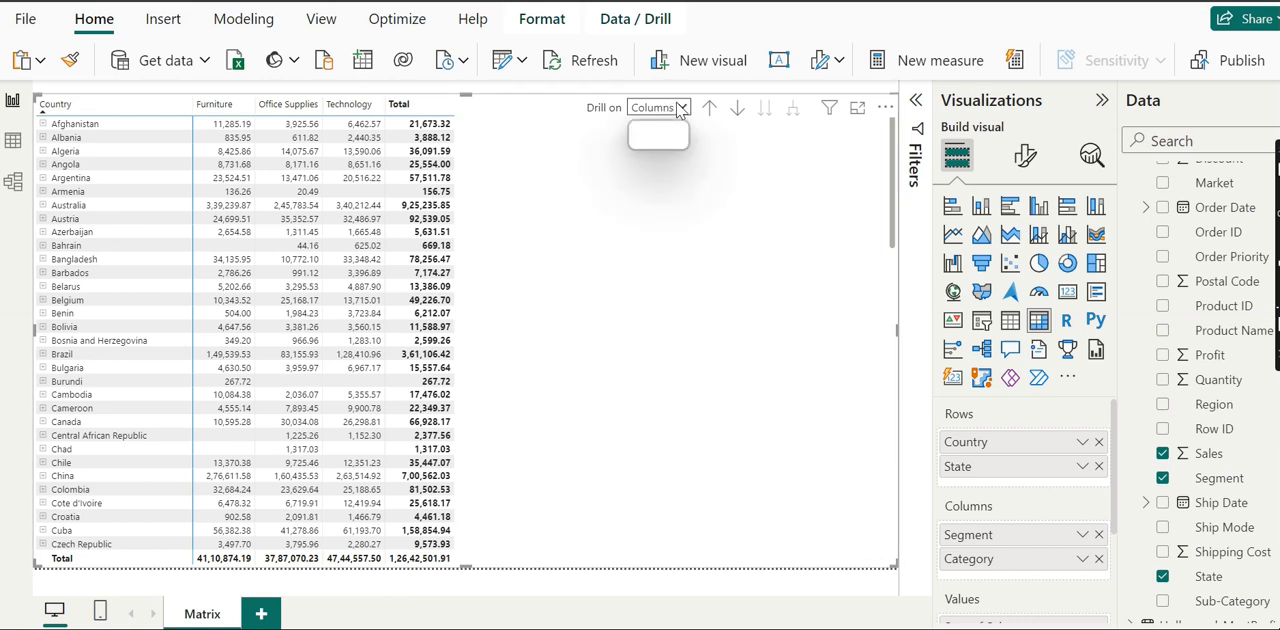
{"action": "left_click", "coordinate": [648, 129]}
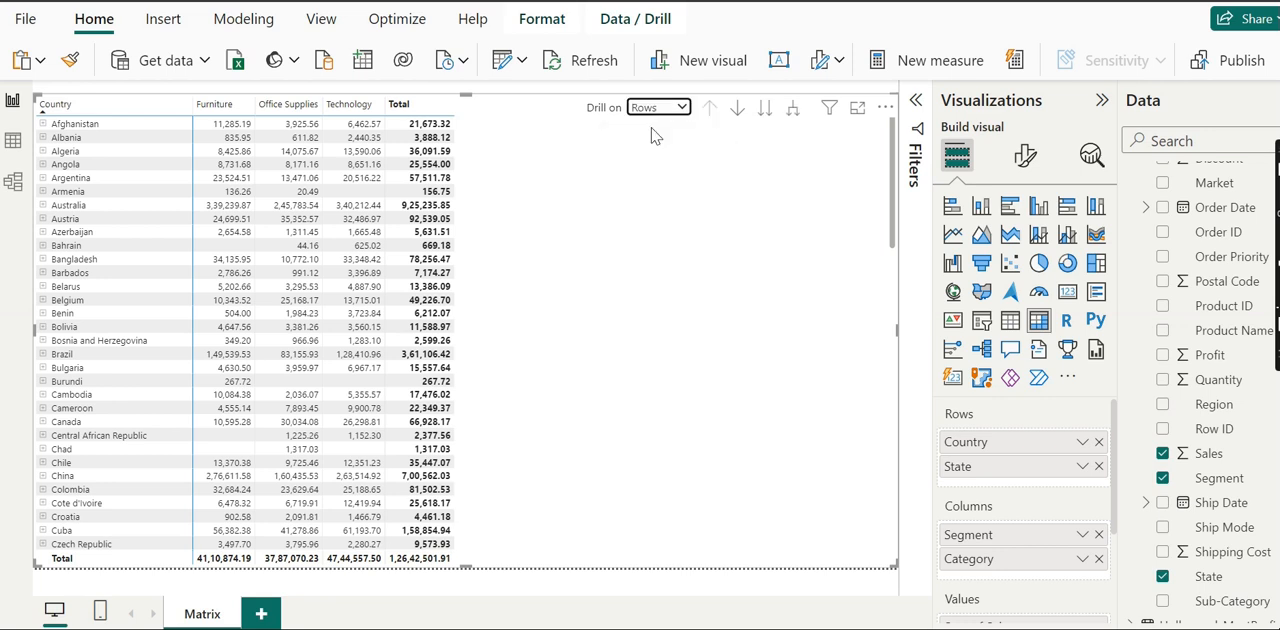
{"action": "left_click", "coordinate": [762, 112]}
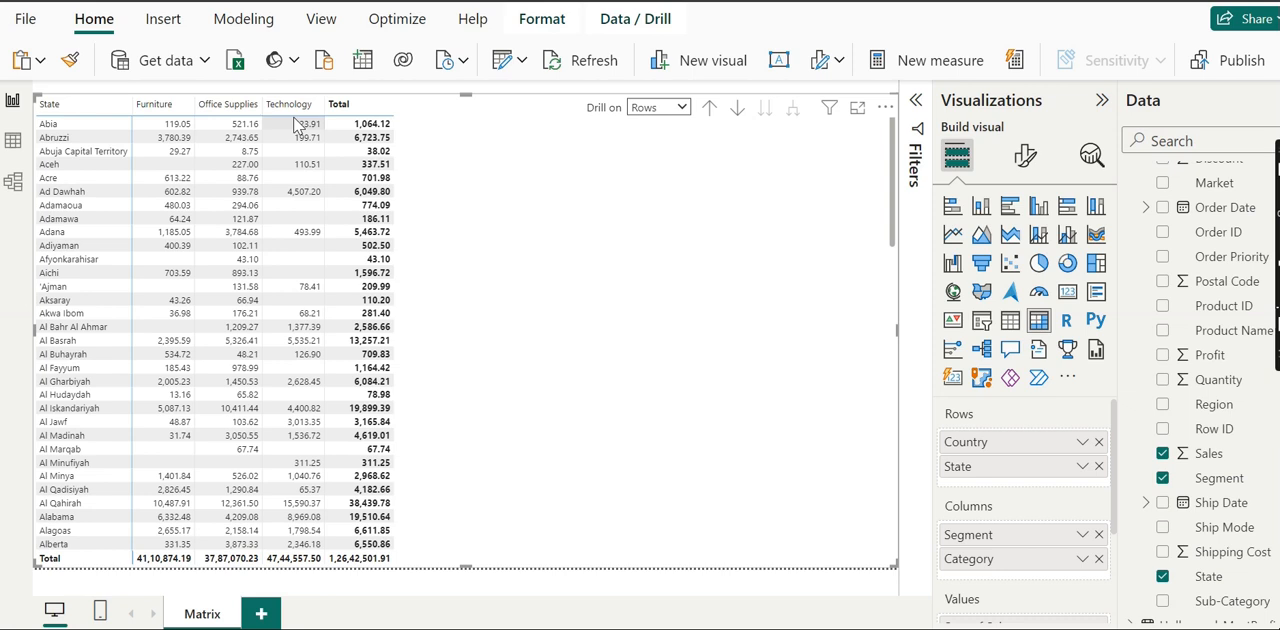
Step: Switch drilling to columns and move the column headers up to Segment, down to Category and back up to Segment
{"action": "left_click", "coordinate": [684, 110]}
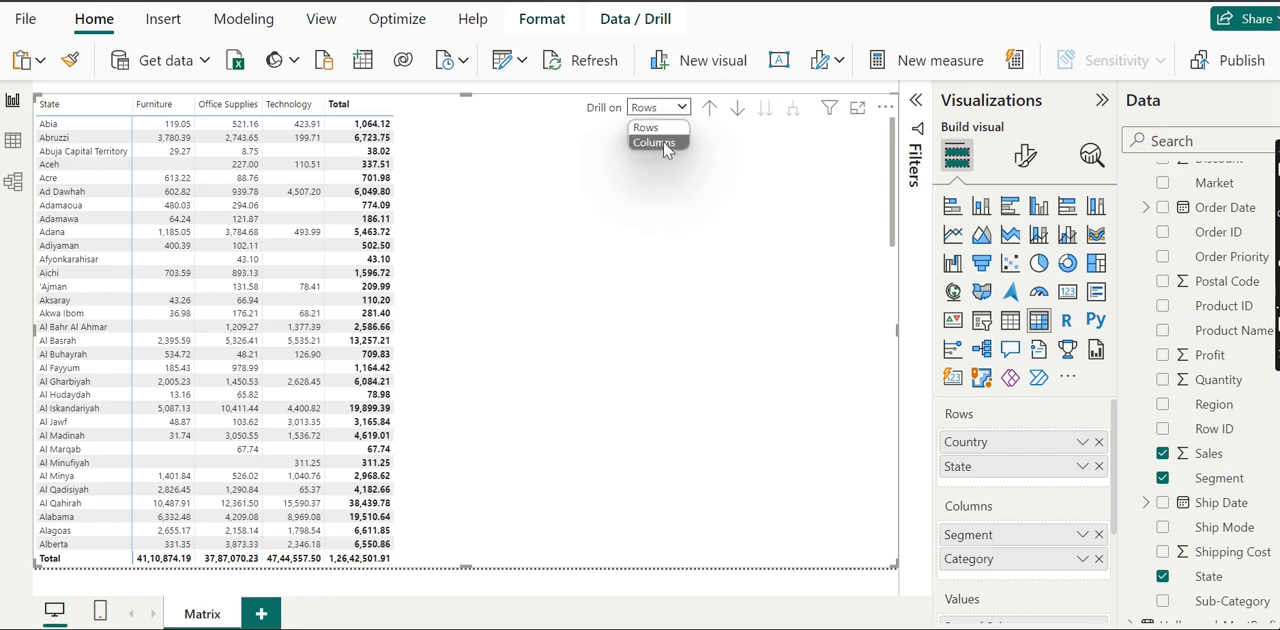
{"action": "left_click", "coordinate": [666, 145]}
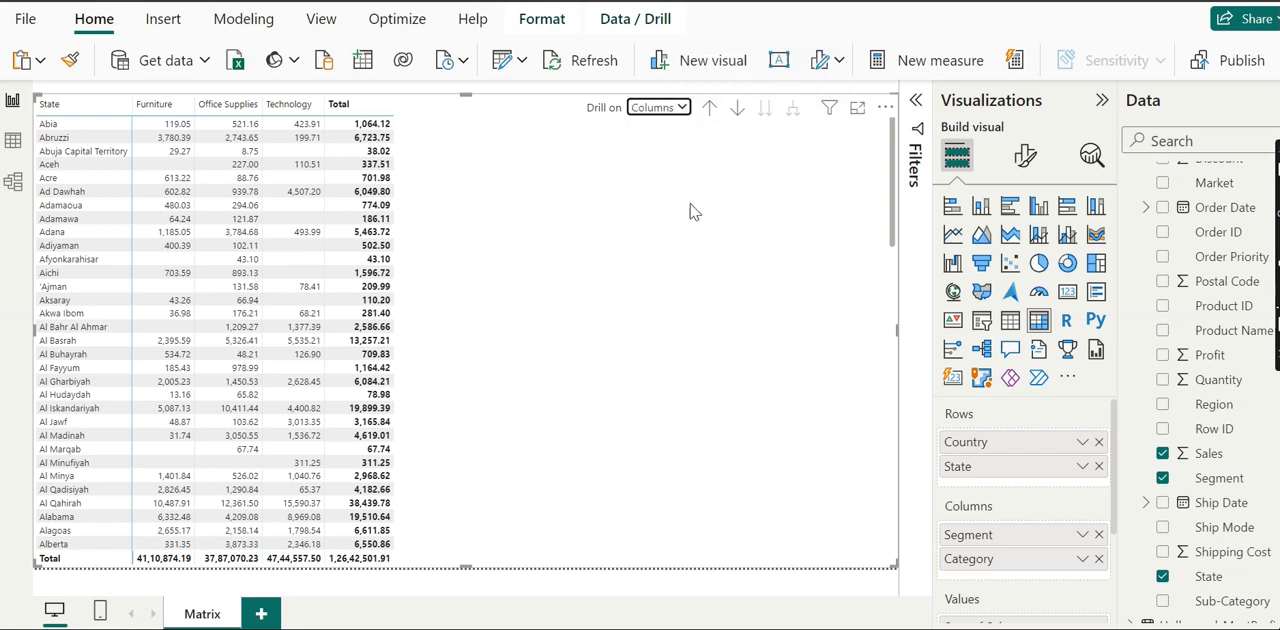
{"action": "left_click", "coordinate": [711, 115]}
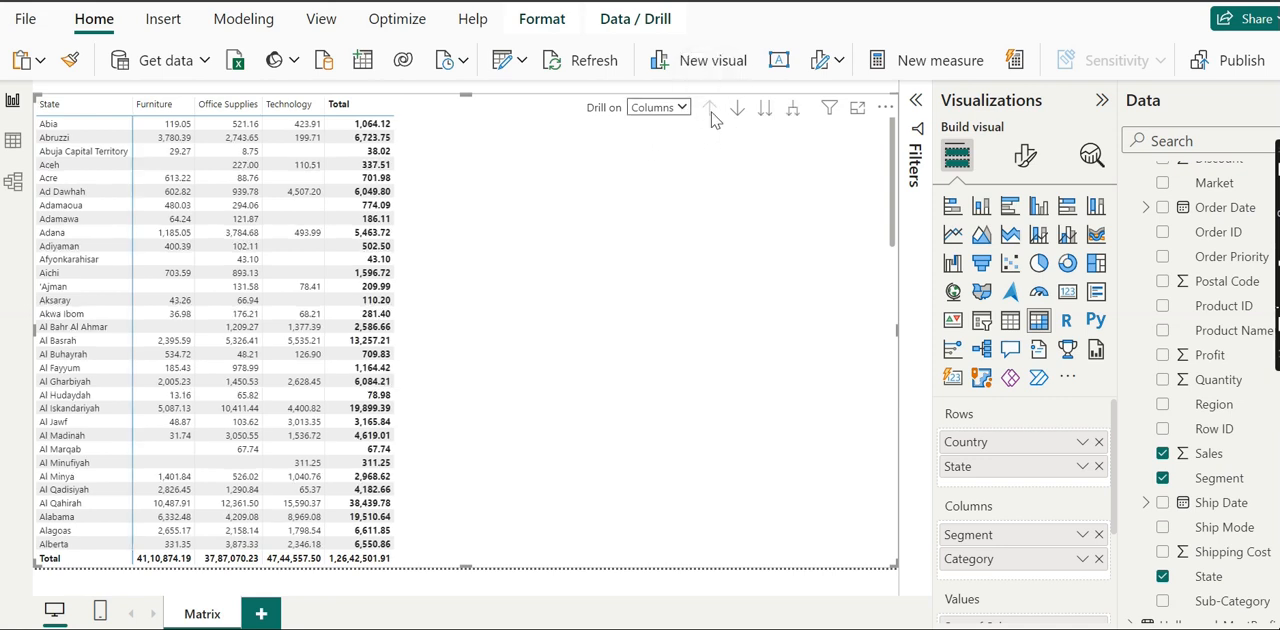
{"action": "left_click", "coordinate": [763, 112]}
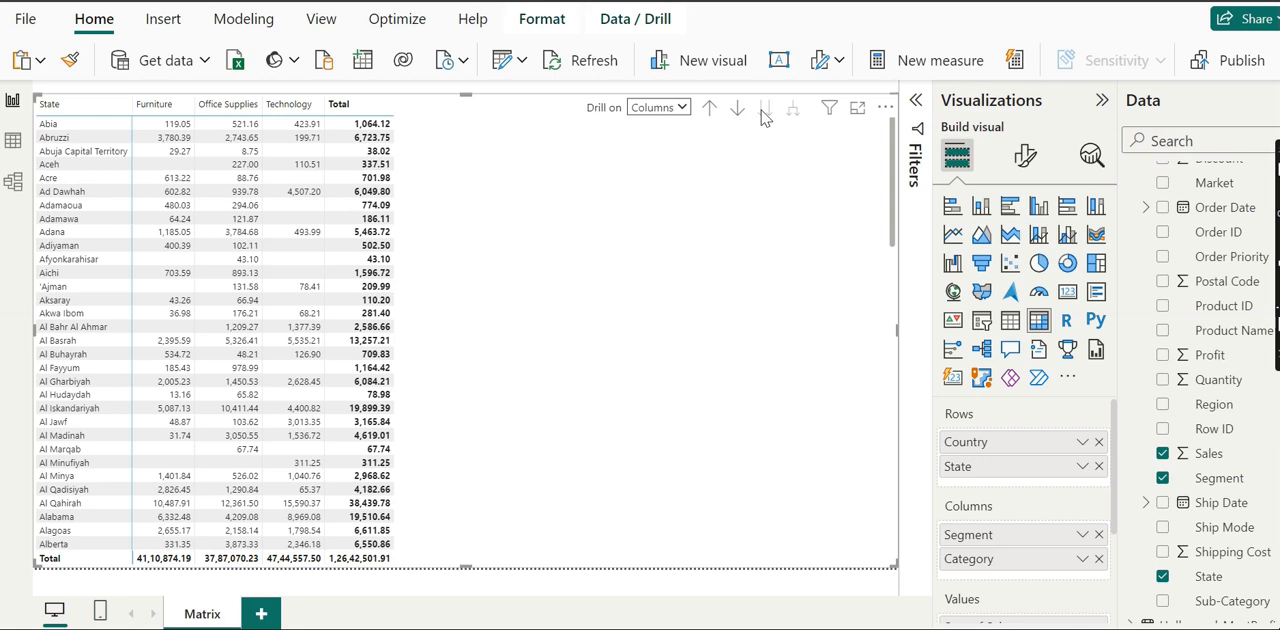
{"action": "left_click", "coordinate": [709, 111]}
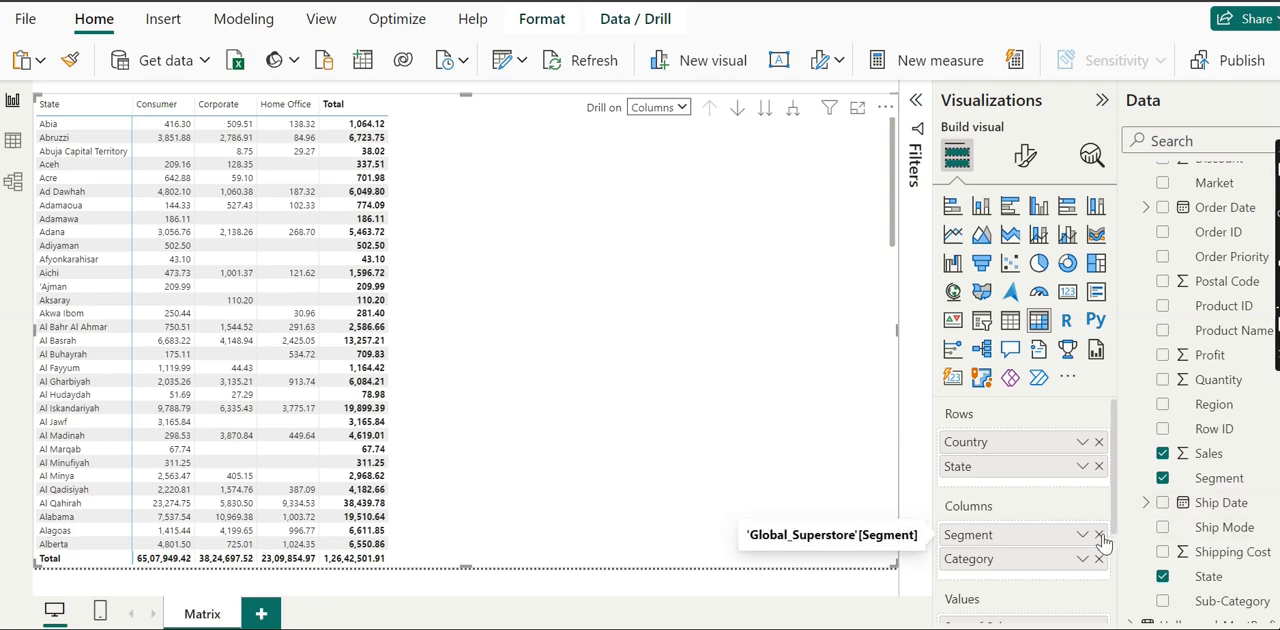
Step: Remove the Segment field from the matrix columns, keeping Category
{"action": "left_click", "coordinate": [1098, 535]}
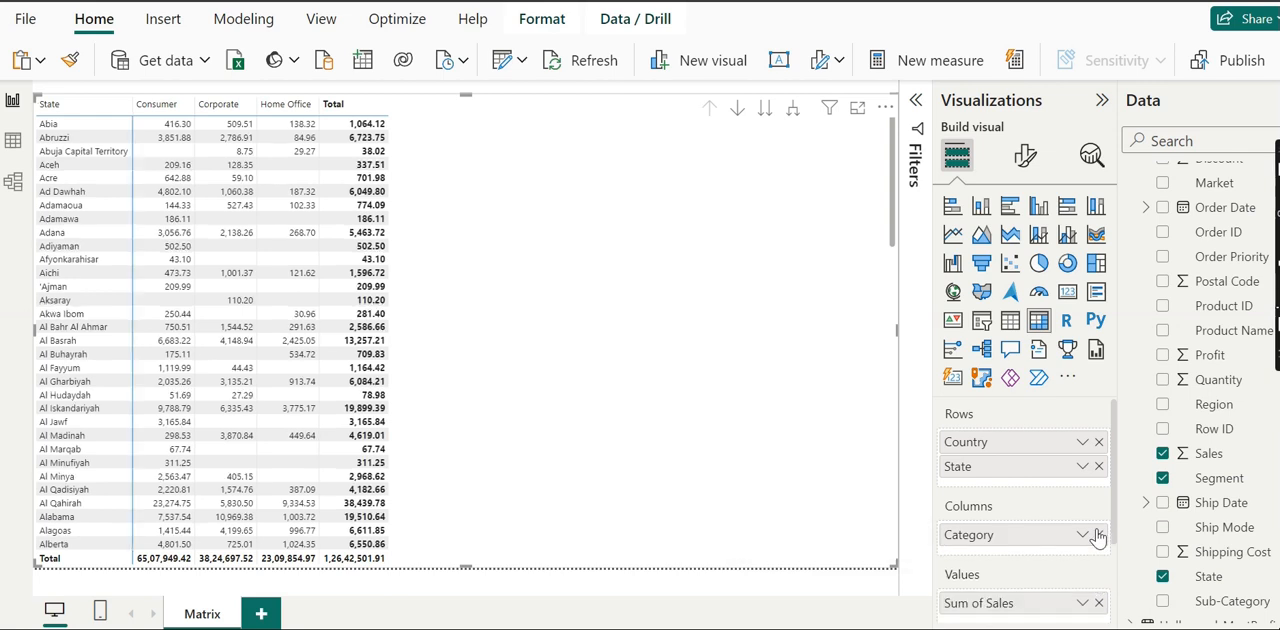